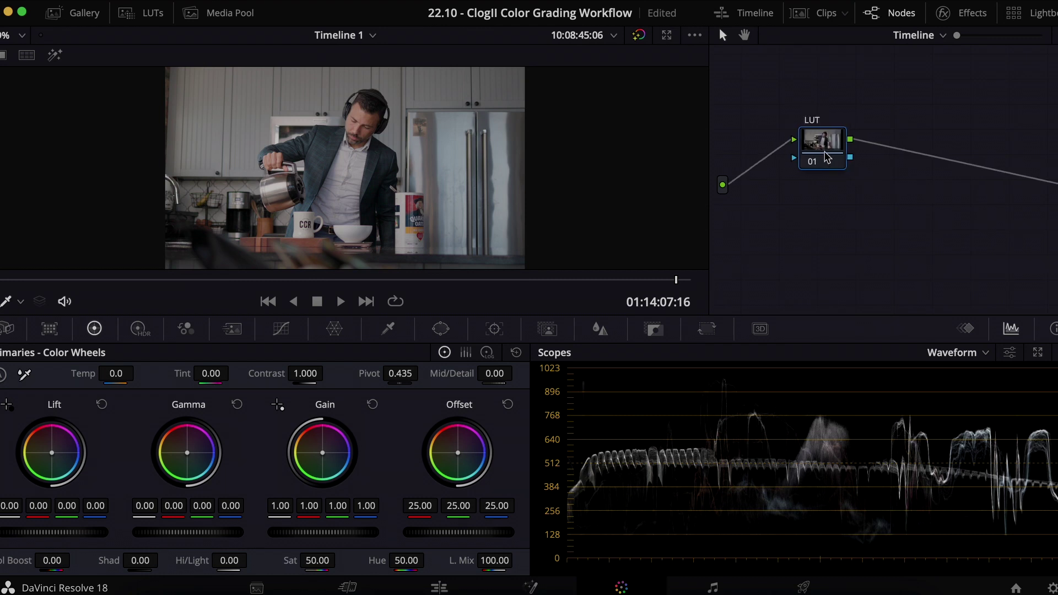
Step: Open the LUT browser to preview the available looks
{"action": "left_click", "coordinate": [145, 13]}
Step: Apply the Huntress LUT to the current node, then add a new serial node after it
{"action": "right_click", "coordinate": [144, 76]}
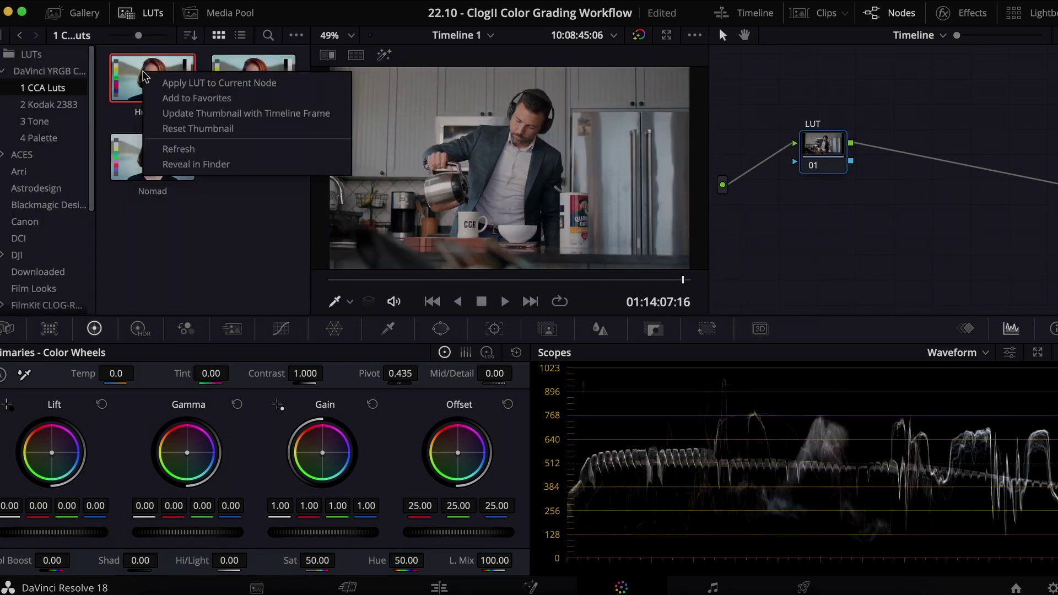
{"action": "left_click", "coordinate": [161, 85]}
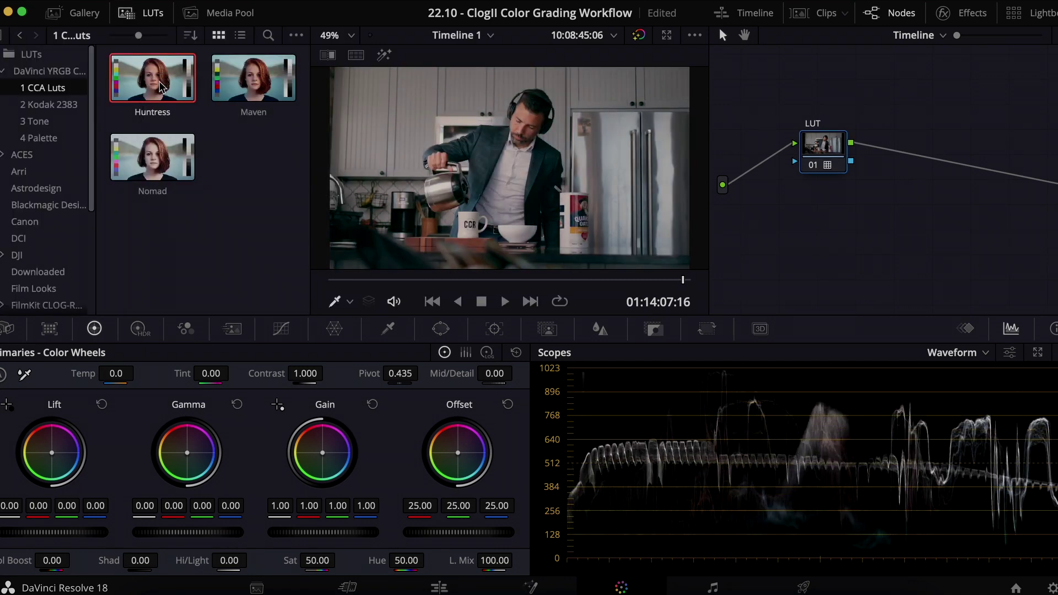
{"action": "left_click", "coordinate": [150, 15]}
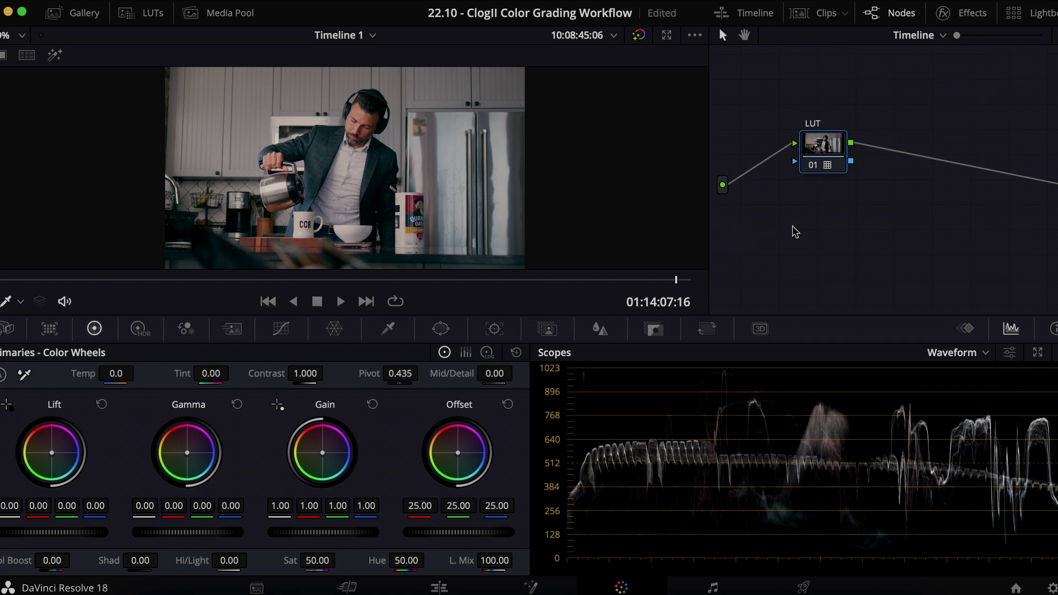
{"action": "key", "text": "alt+s"}
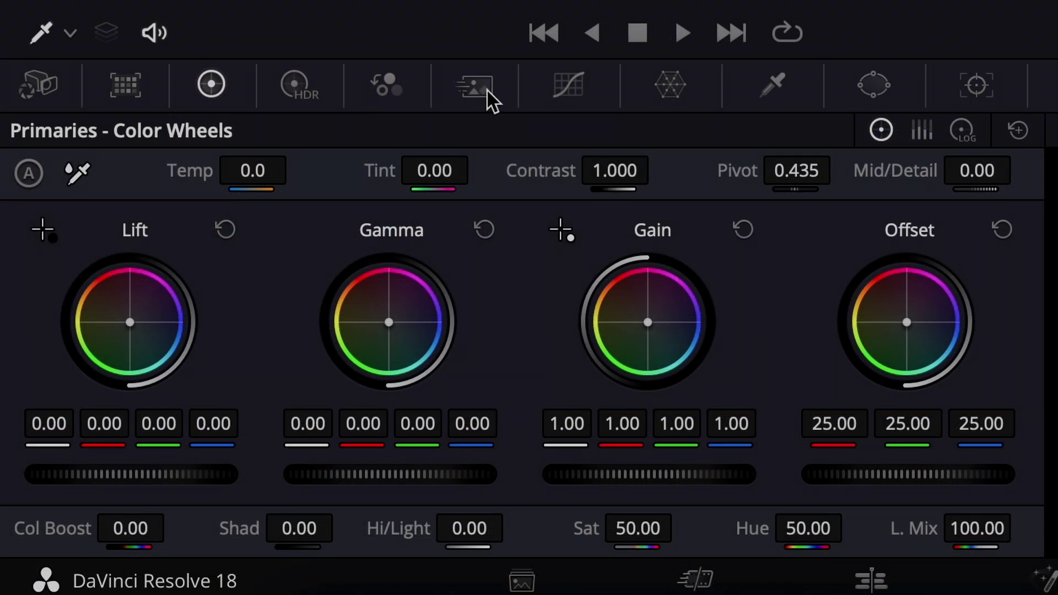
Step: Set temporal noise reduction to 2 frames, Small motion range and threshold 4.0
{"action": "left_click", "coordinate": [236, 333]}
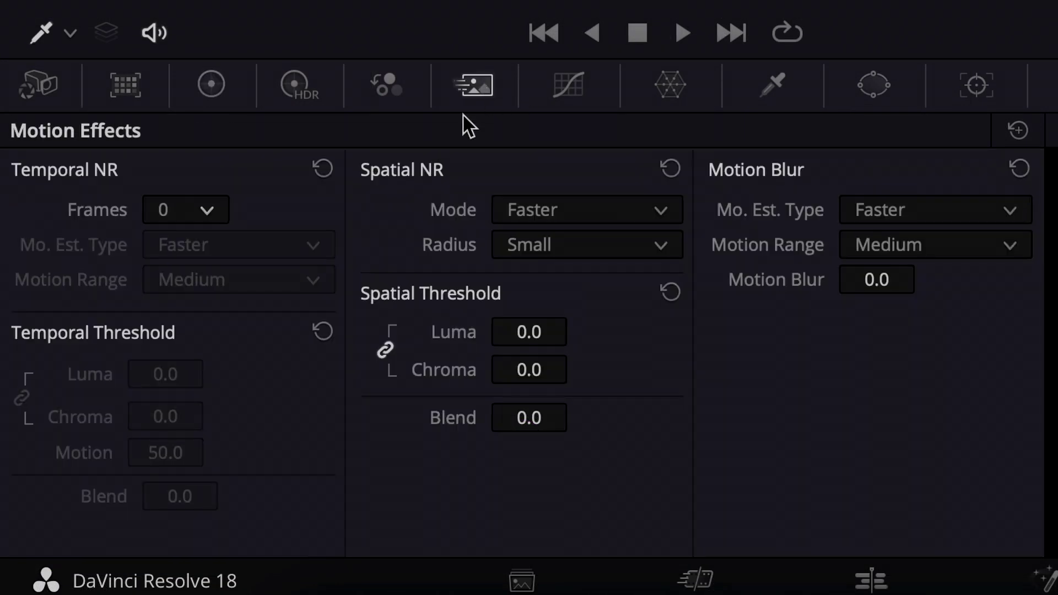
{"action": "left_click", "coordinate": [208, 212]}
{"action": "left_click", "coordinate": [171, 310]}
{"action": "left_click", "coordinate": [221, 279]}
{"action": "left_click", "coordinate": [177, 381]}
{"action": "left_click_drag", "start_coordinate": [166, 374], "coordinate": [189, 378]}
Step: Set spatial noise reduction to Better mode with threshold 5.0, then compare by toggling the node
{"action": "left_click", "coordinate": [595, 212]}
{"action": "left_click", "coordinate": [562, 287]}
{"action": "left_click_drag", "start_coordinate": [529, 332], "coordinate": [556, 333]}
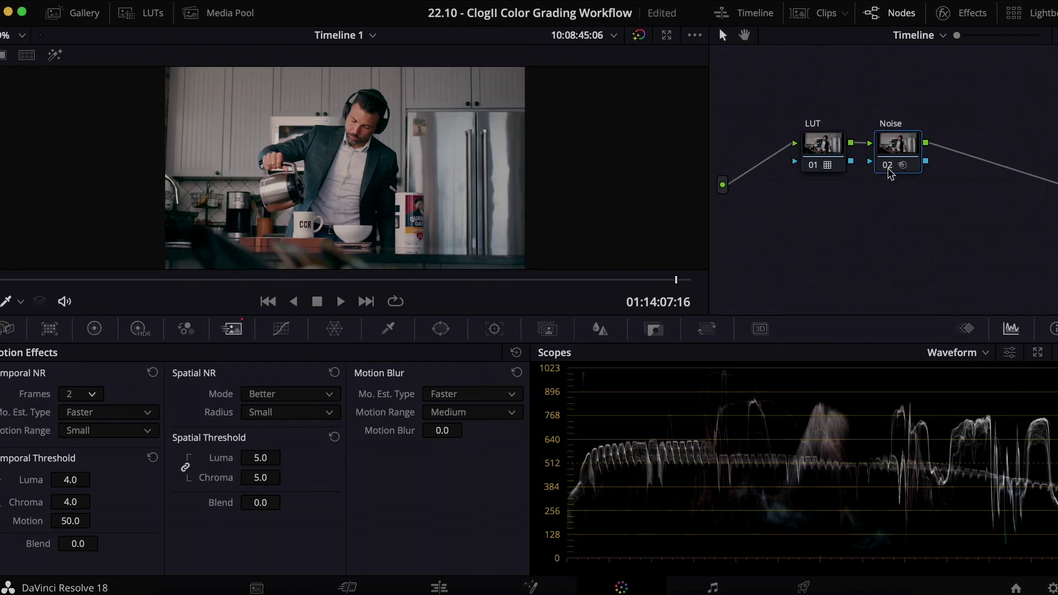
{"action": "left_click", "coordinate": [888, 167]}
{"action": "left_click", "coordinate": [888, 169]}
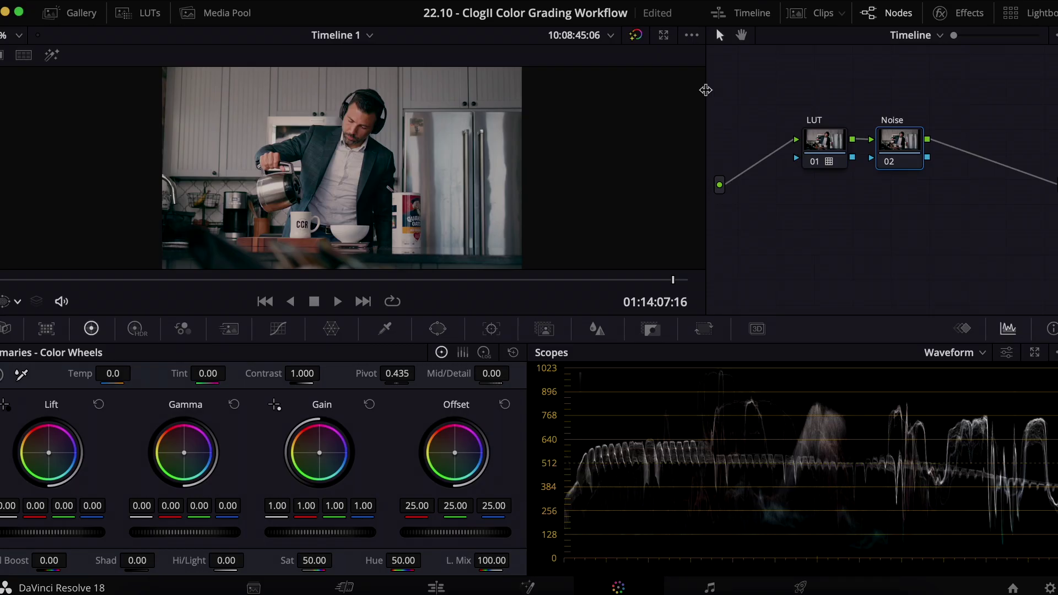
Step: Toggle Bypass Color Grades on and off to compare against the flat log image
{"action": "left_click", "coordinate": [635, 36]}
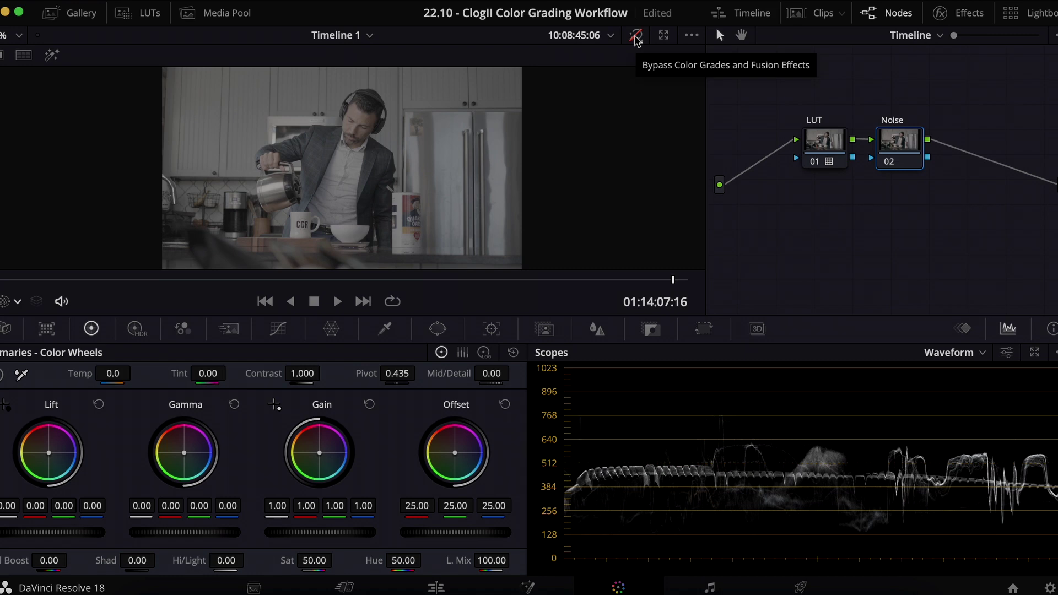
{"action": "left_click", "coordinate": [635, 37]}
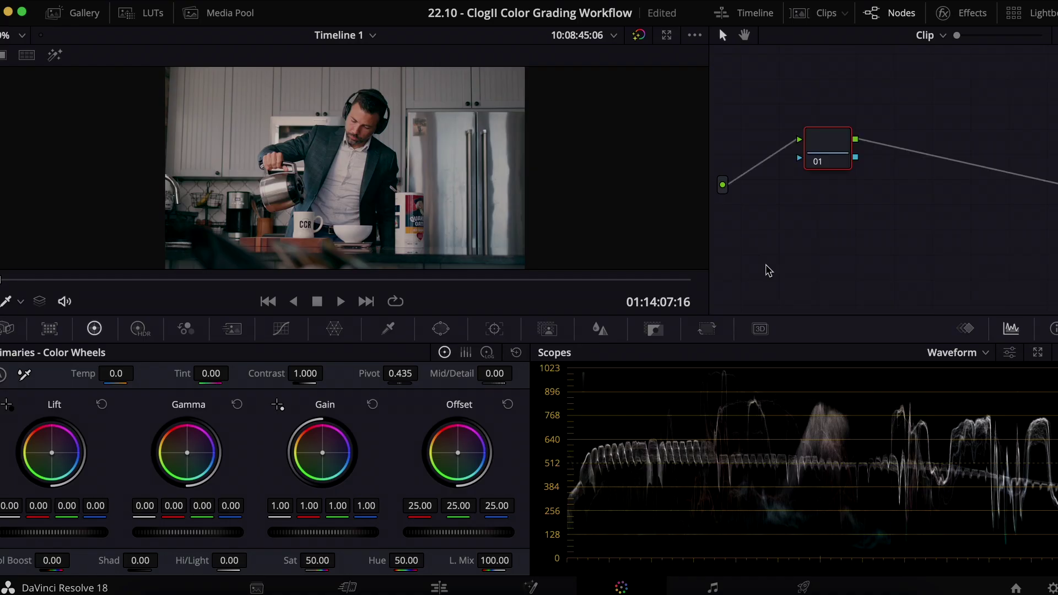
Step: Label the node EXP, drag Offset to 22.40, and show the clip thumbnails
{"action": "key", "text": "Return"}
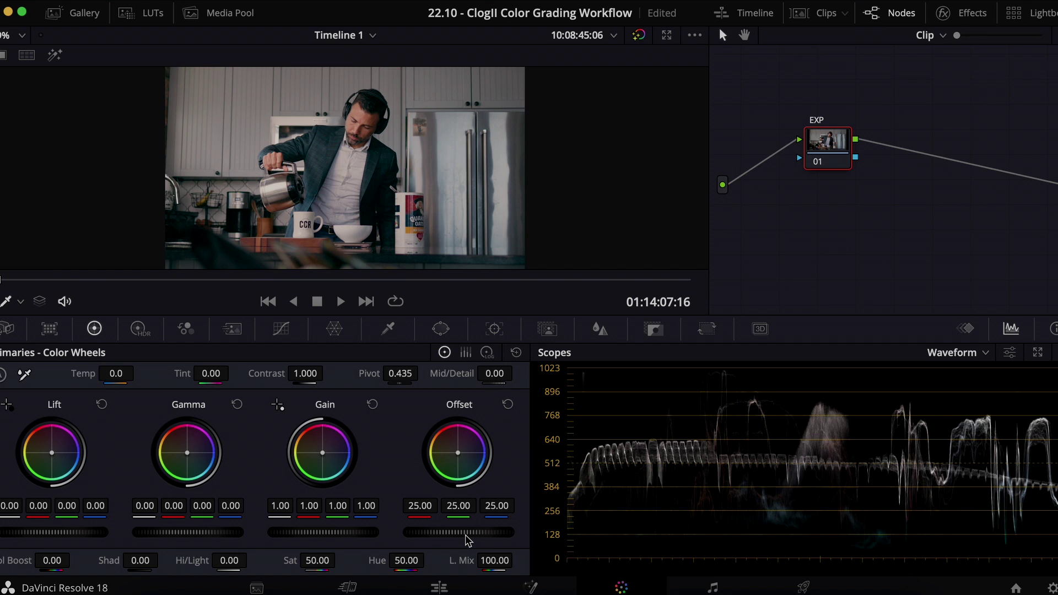
{"action": "left_click_drag", "start_coordinate": [459, 532], "coordinate": [439, 532]}
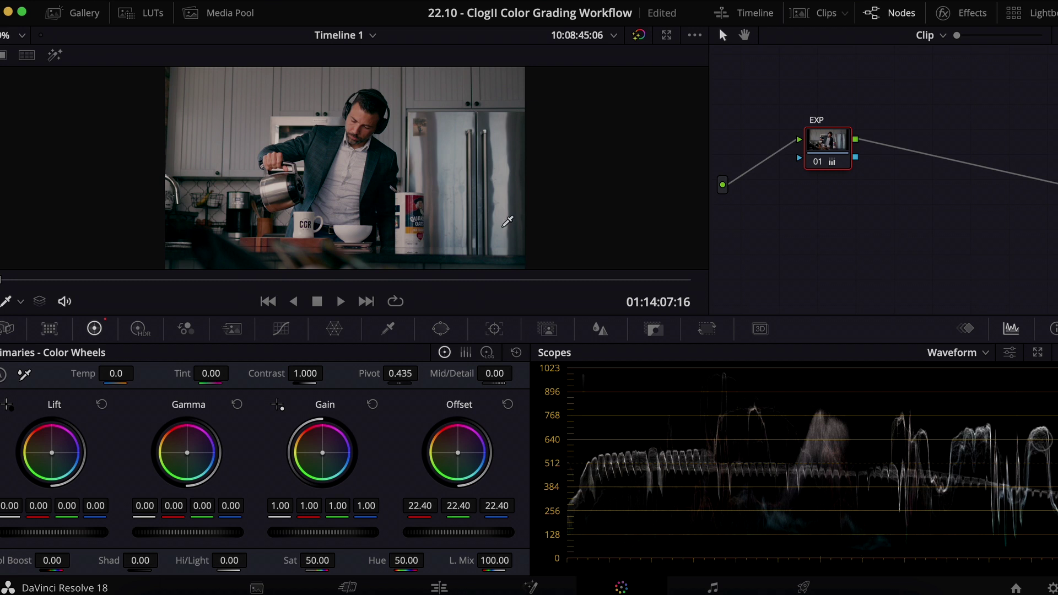
{"action": "left_click", "coordinate": [822, 13]}
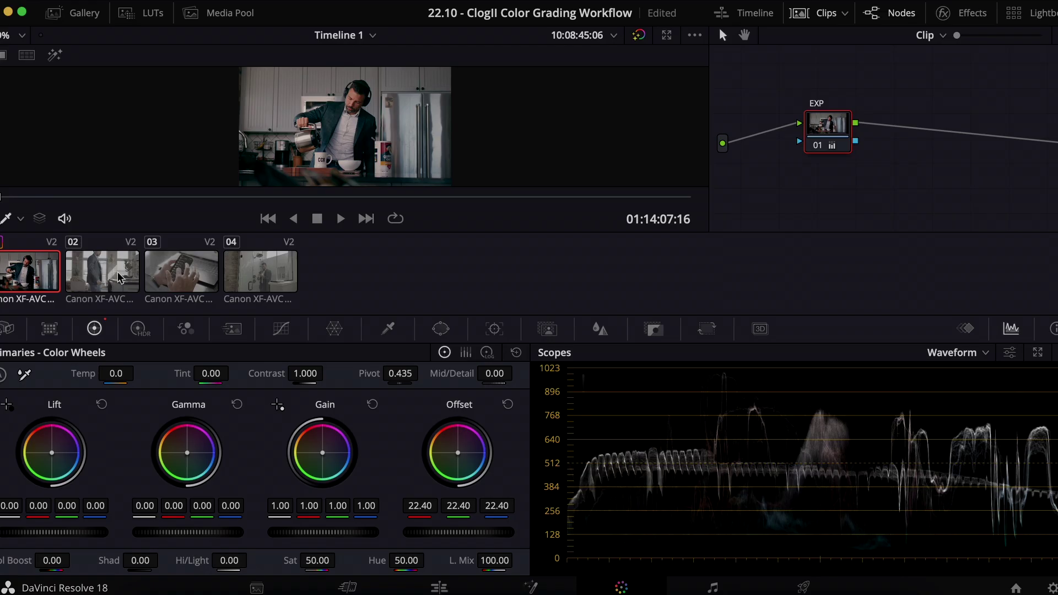
Step: On clip 02, label the node EXP and set its Offset to 16.90
{"action": "left_click", "coordinate": [119, 278]}
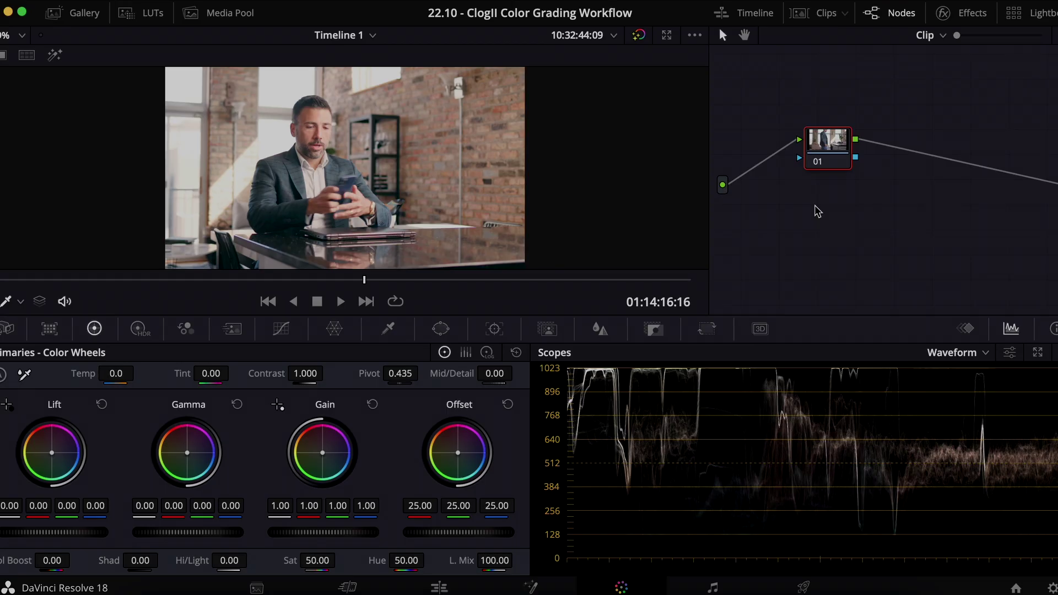
{"action": "type", "text": "EXP"}
{"action": "key", "text": "Return"}
{"action": "mouse_move", "coordinate": [472, 537]}
{"action": "left_mouse_down"}
{"action": "mouse_move", "coordinate": [436, 537]}
{"action": "mouse_move", "coordinate": [489, 532]}
{"action": "left_mouse_up"}
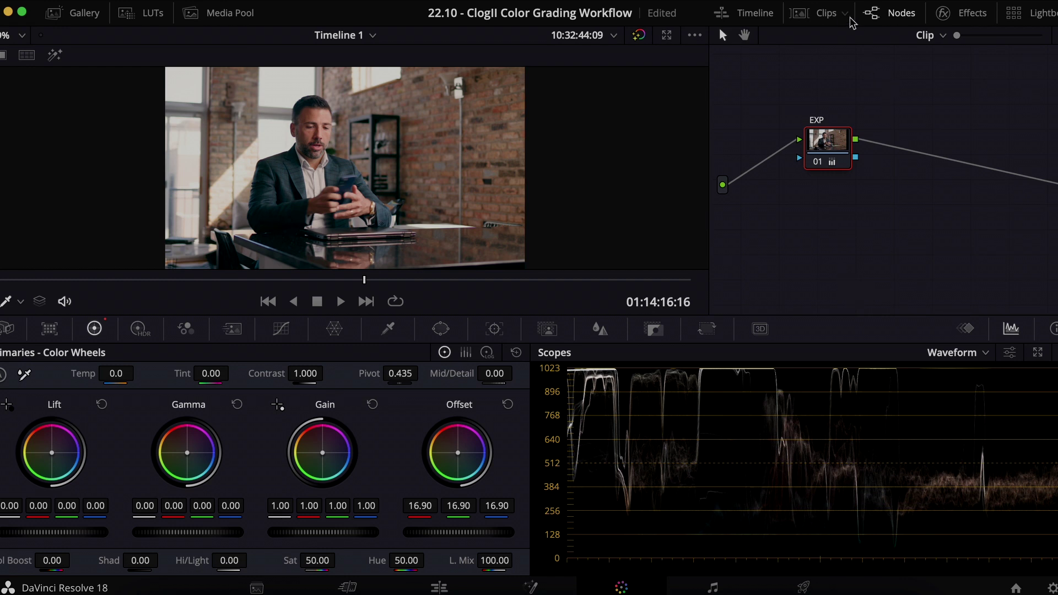
Step: Switch back to kitchen clip 01 and hide the clip thumbnails
{"action": "left_click", "coordinate": [826, 13]}
{"action": "left_click", "coordinate": [22, 283]}
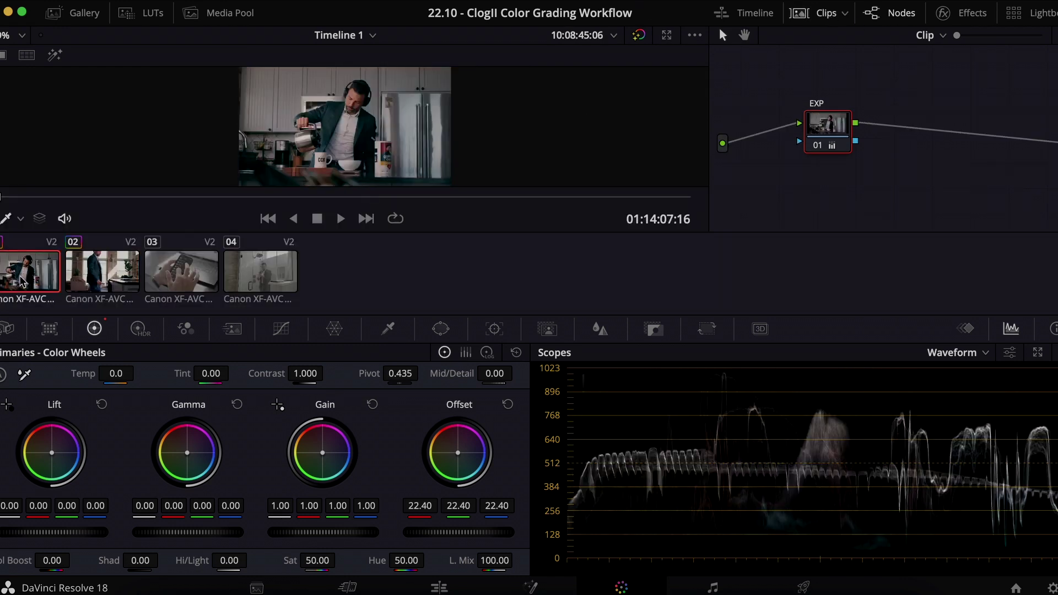
{"action": "left_click", "coordinate": [818, 18]}
Step: Add a BAL node and balance Offset to 24.93, 24.75, 24.69 using the vectorscope
{"action": "key", "text": "alt+s"}
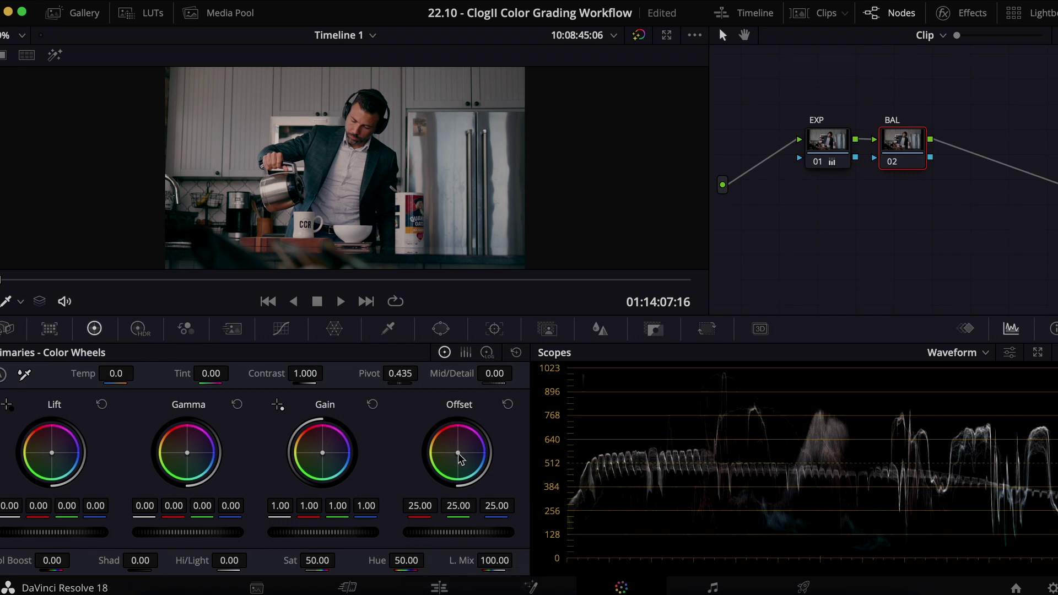
{"action": "left_click_drag", "start_coordinate": [458, 453], "coordinate": [460, 453]}
{"action": "left_click_drag", "start_coordinate": [458, 532], "coordinate": [451, 532]}
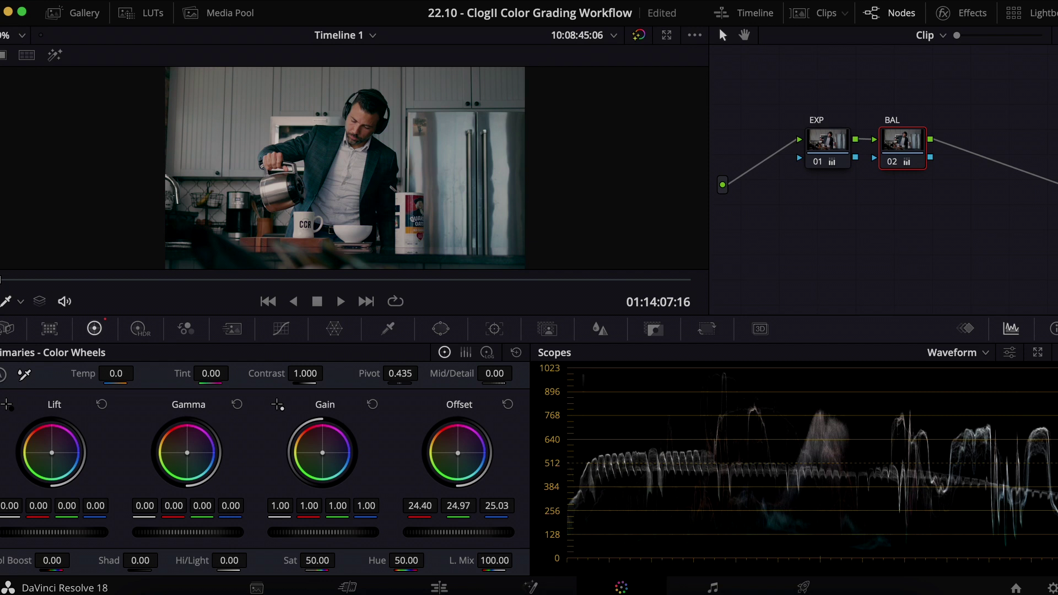
{"action": "left_click", "coordinate": [987, 354]}
{"action": "left_click", "coordinate": [974, 408]}
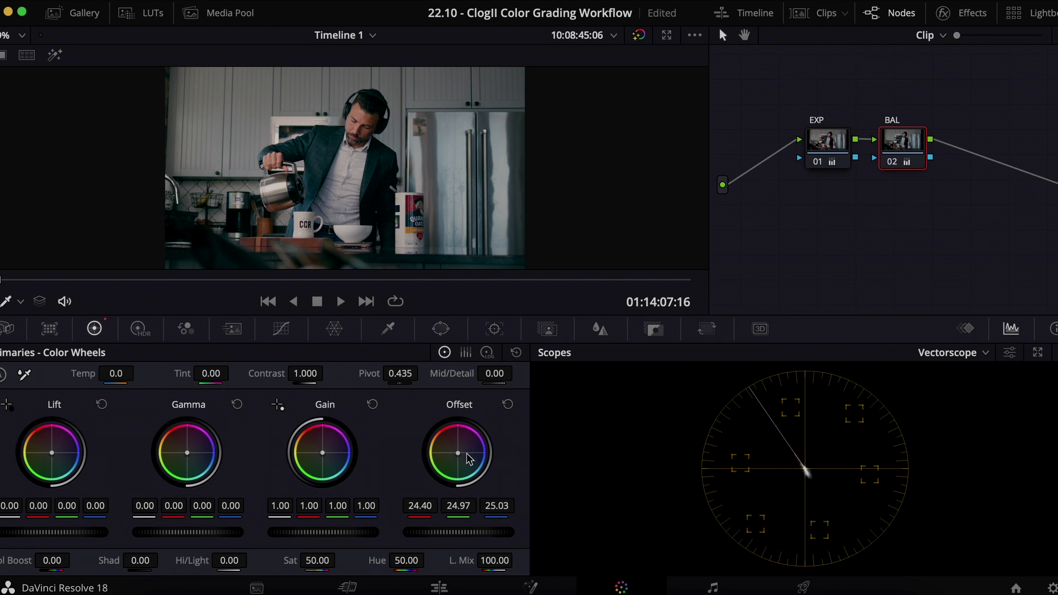
{"action": "left_click_drag", "start_coordinate": [459, 452], "coordinate": [459, 452]}
{"action": "left_click_drag", "start_coordinate": [420, 506], "coordinate": [519, 507]}
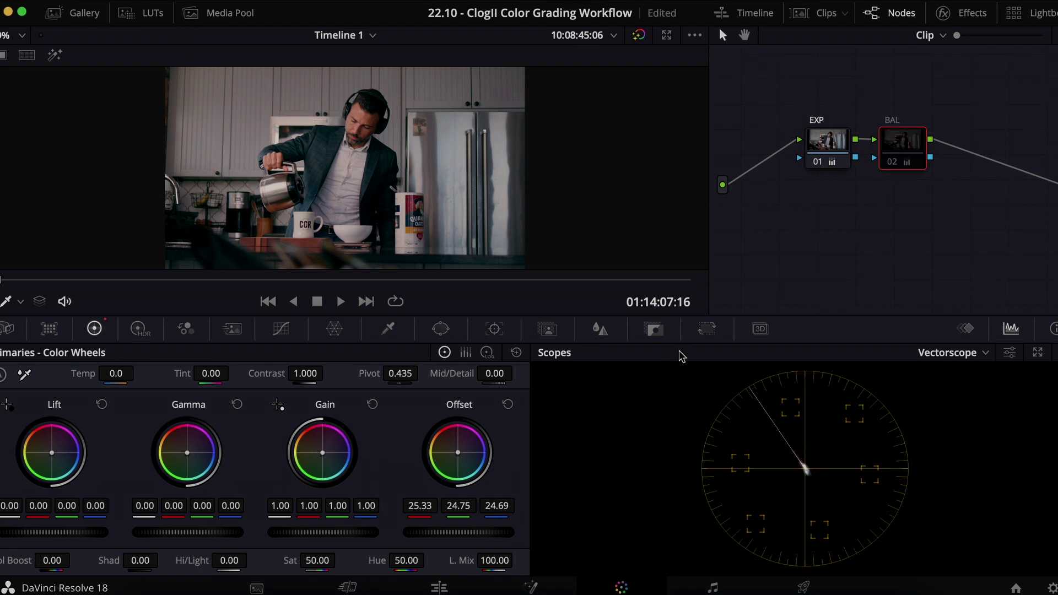
{"action": "key", "text": "super+d"}
{"action": "key", "text": "super+d"}
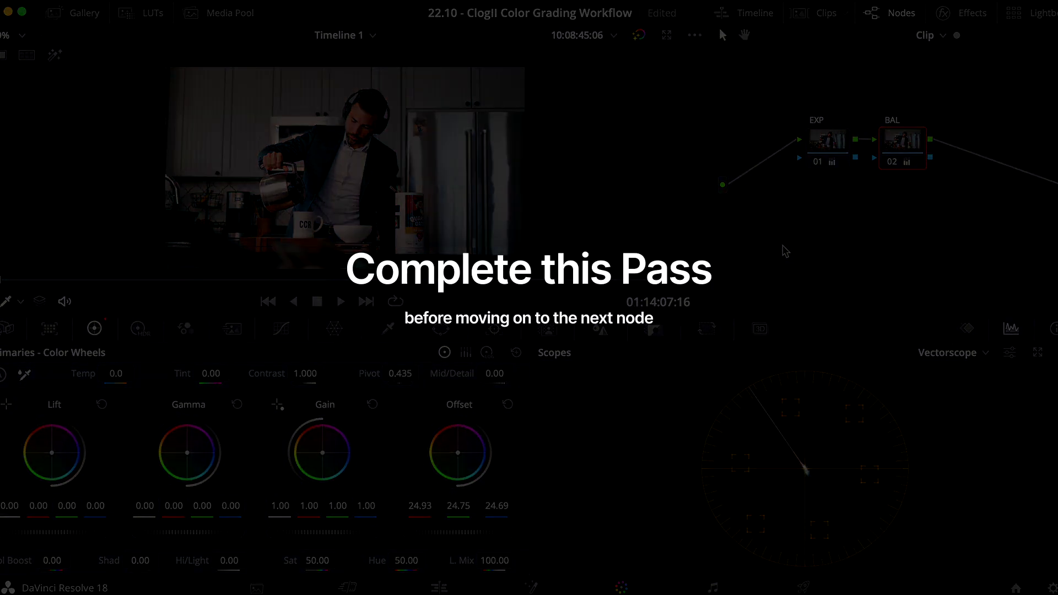
Step: Add a third serial node after the BAL node
{"action": "key", "text": "alt+s"}
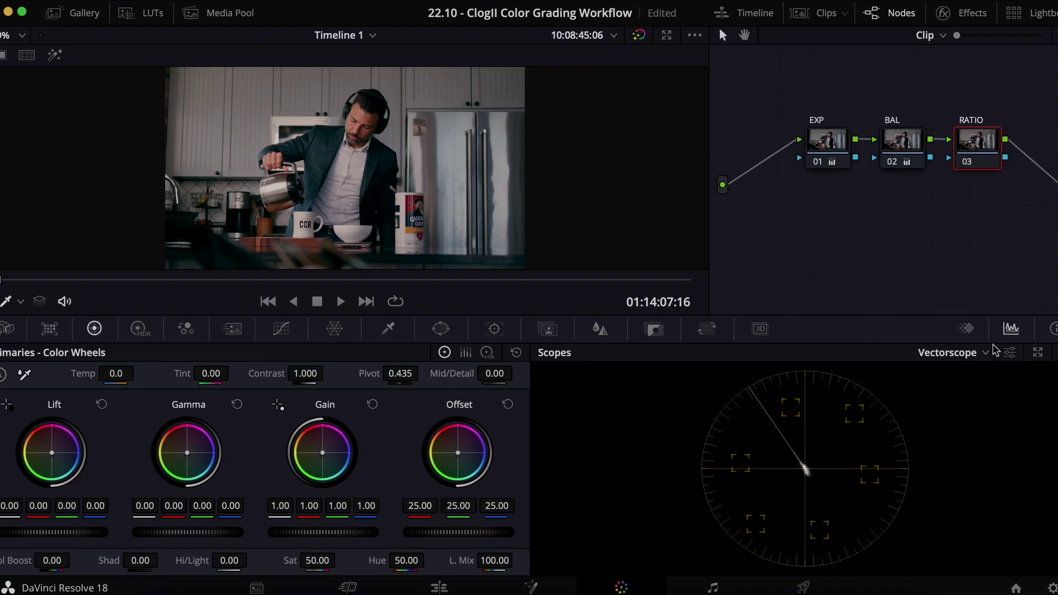
Step: Switch the scope to Waveform and set contrast 1.012 with pivot 0.459
{"action": "left_click", "coordinate": [986, 352]}
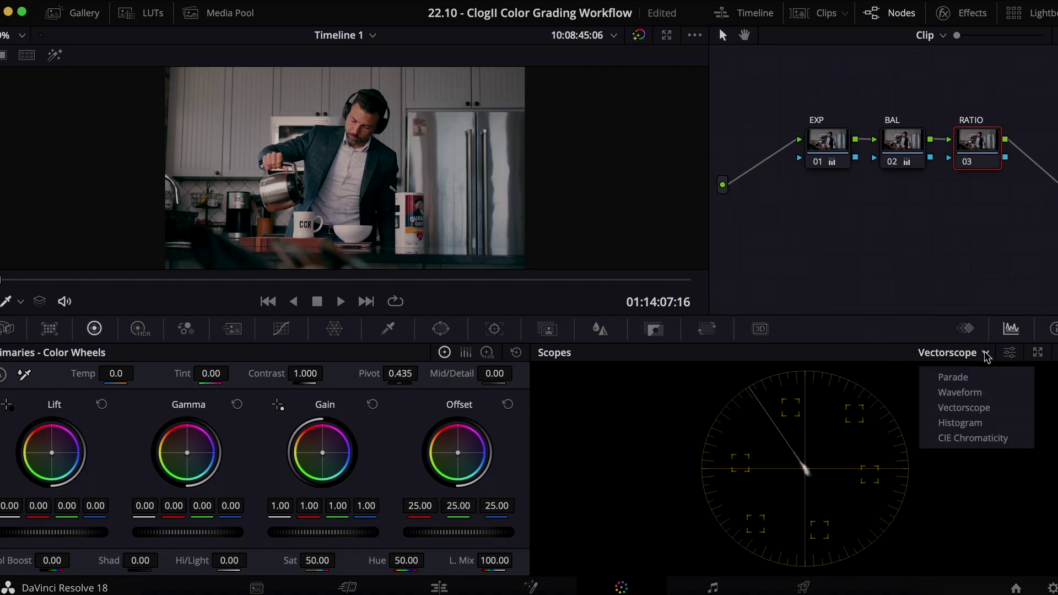
{"action": "left_click", "coordinate": [962, 394]}
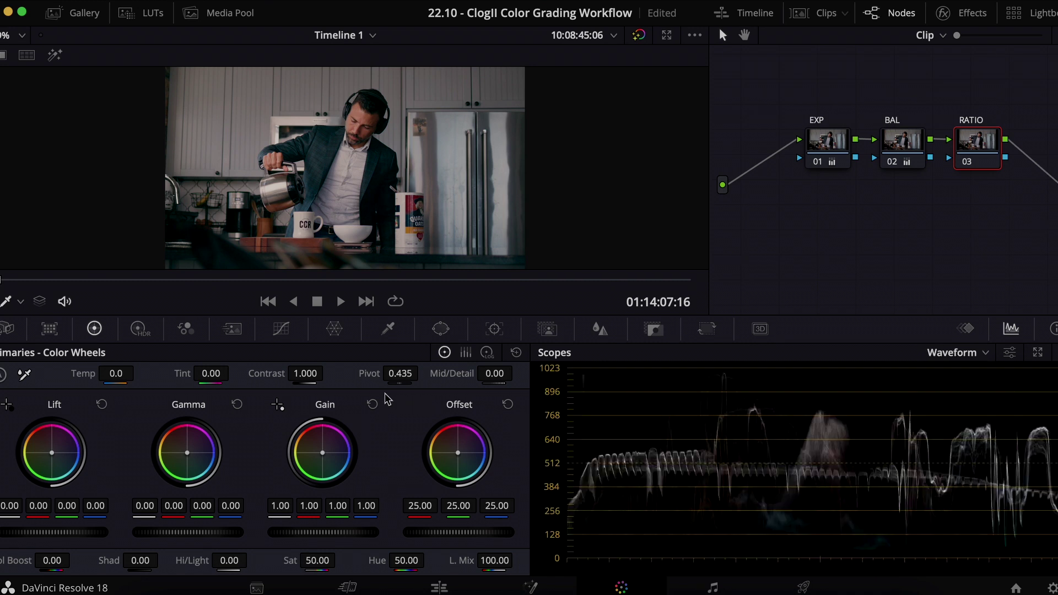
{"action": "left_click_drag", "start_coordinate": [306, 373], "coordinate": [327, 373]}
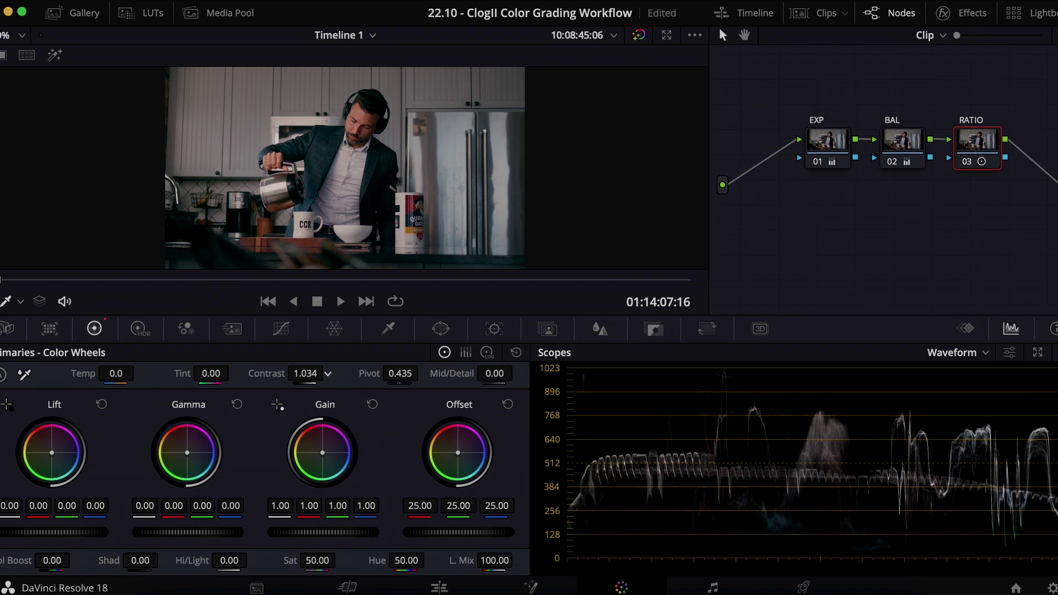
{"action": "left_click_drag", "start_coordinate": [326, 372], "coordinate": [309, 373]}
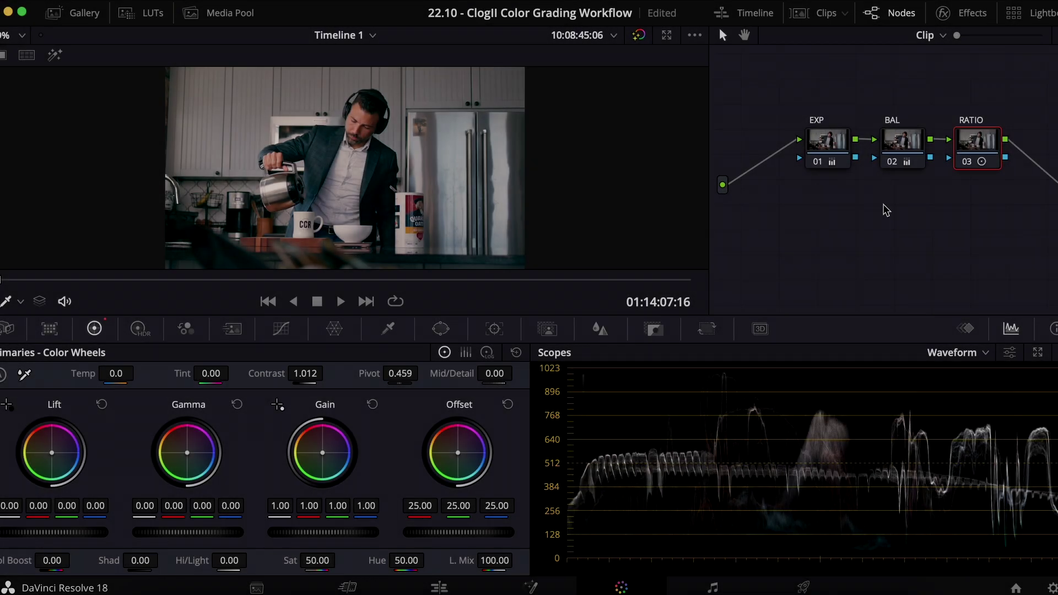
Step: Add a fourth serial node labelled ADJ
{"action": "key", "text": "alt+s"}
{"action": "type", "text": "ADJ"}
{"action": "key", "text": "Return"}
Step: Slightly desaturate the reds with the Hue vs Sat curve
{"action": "left_click", "coordinate": [281, 328]}
{"action": "left_click", "coordinate": [345, 352]}
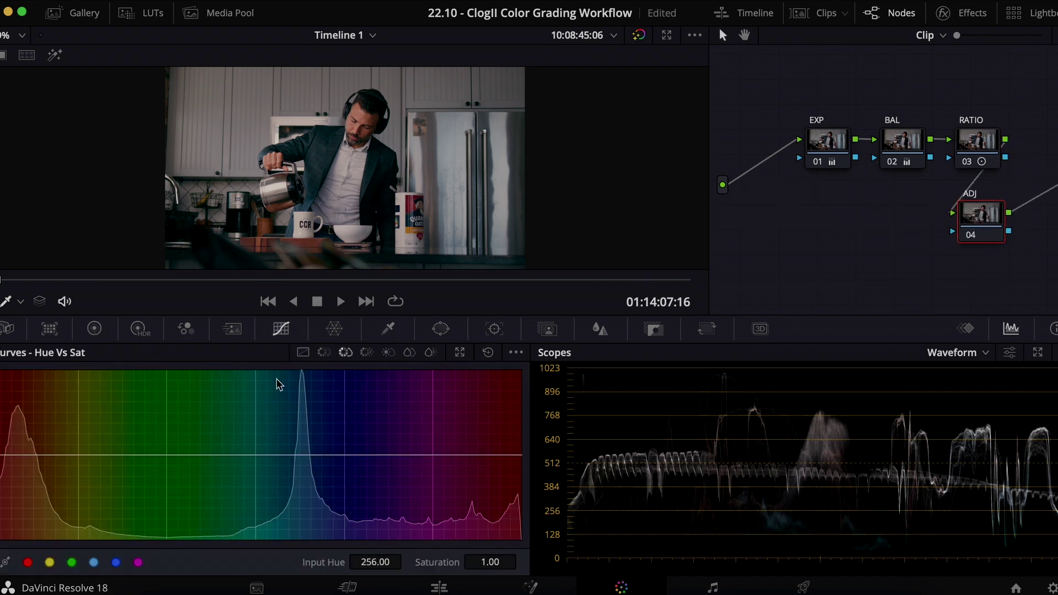
{"action": "left_click", "coordinate": [28, 562]}
{"action": "left_click_drag", "start_coordinate": [6, 455], "coordinate": [5, 458]}
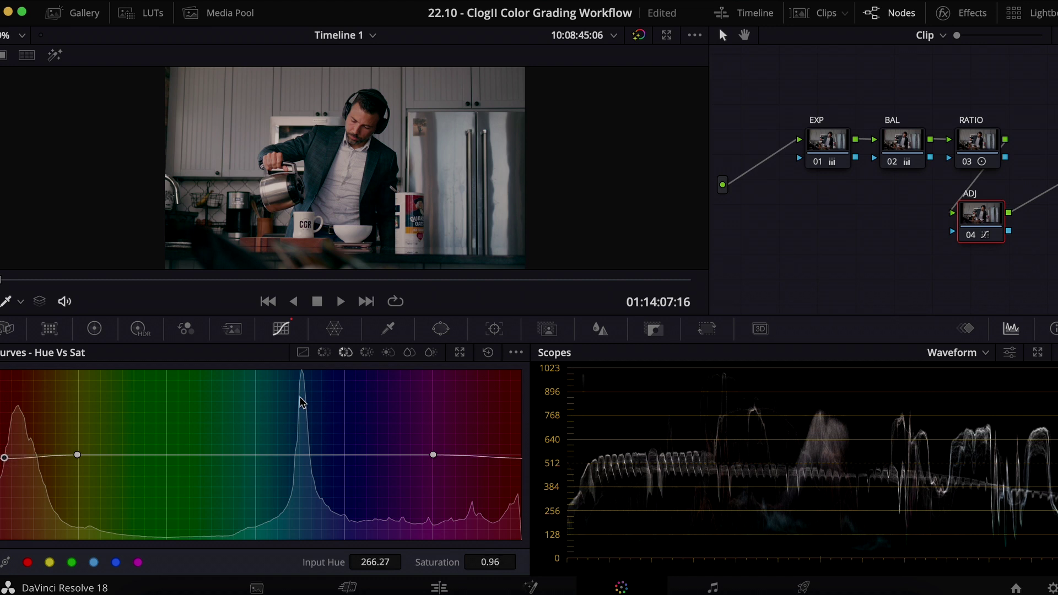
Step: Add a large soft circular window, lower Offset to 22.75, and hide the window outline
{"action": "left_click", "coordinate": [441, 328]}
{"action": "left_click", "coordinate": [15, 450]}
{"action": "left_click_drag", "start_coordinate": [405, 167], "coordinate": [454, 188]}
{"action": "left_click", "coordinate": [94, 328]}
{"action": "left_click_drag", "start_coordinate": [458, 532], "coordinate": [450, 535]}
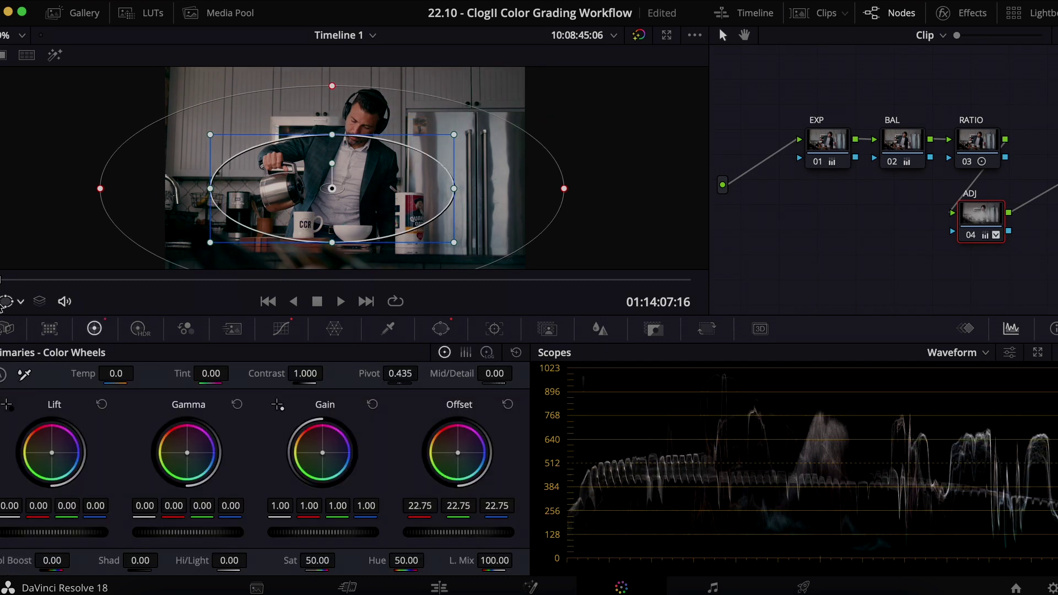
{"action": "left_click", "coordinate": [20, 301]}
{"action": "left_click", "coordinate": [25, 323]}
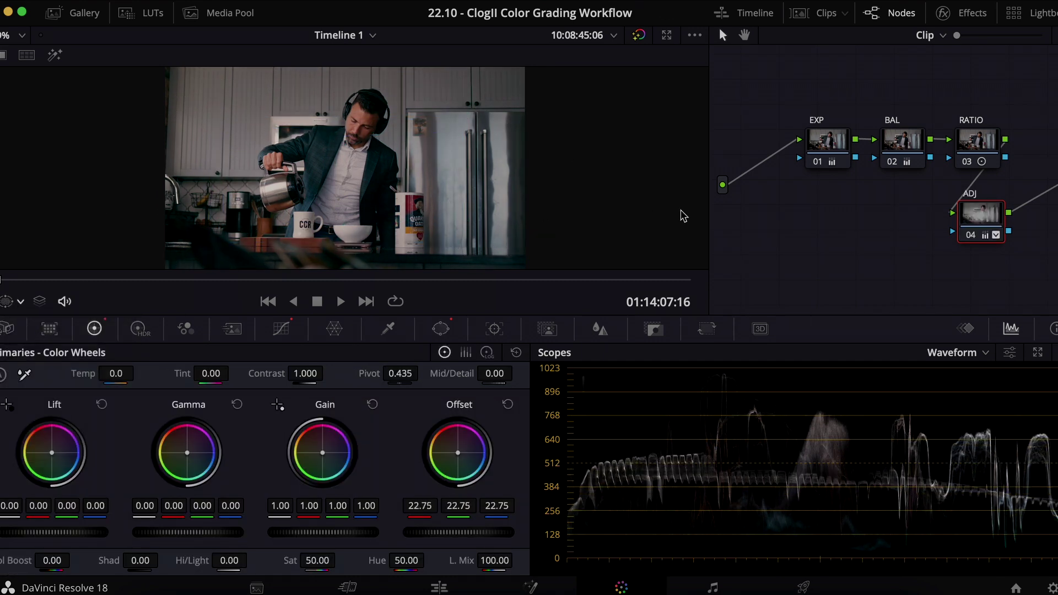